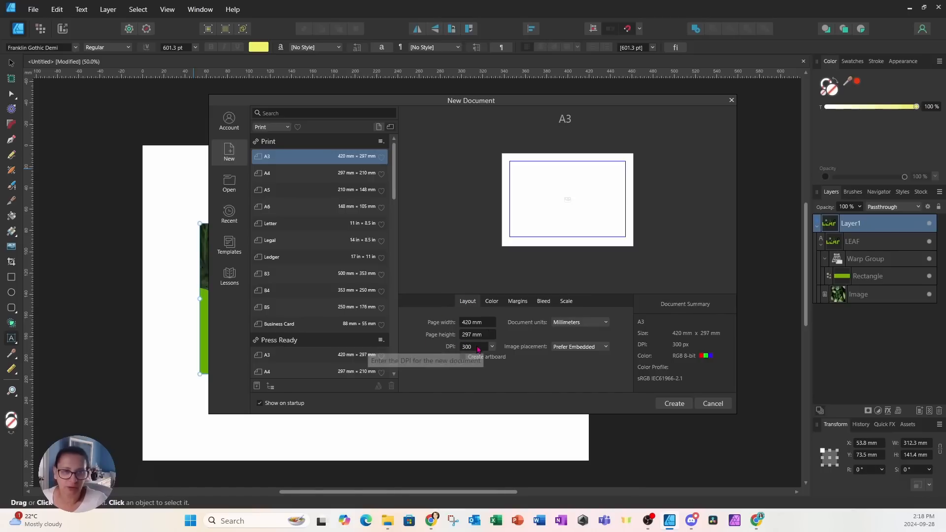
Create an A3 print document at 300 DPI and add the artistic text "LIME" at about 405 pt.
{"action": "left_click", "coordinate": [673, 403]}
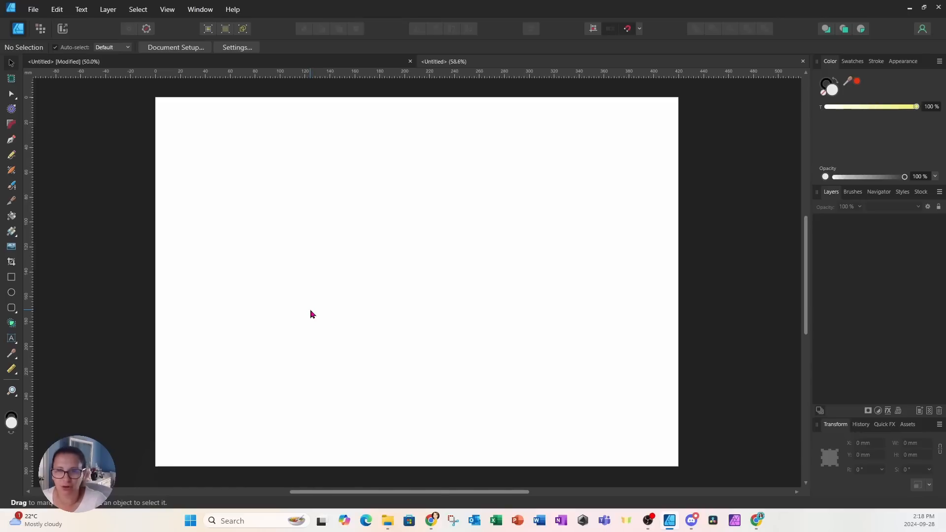
{"action": "left_click", "coordinate": [19, 347]}
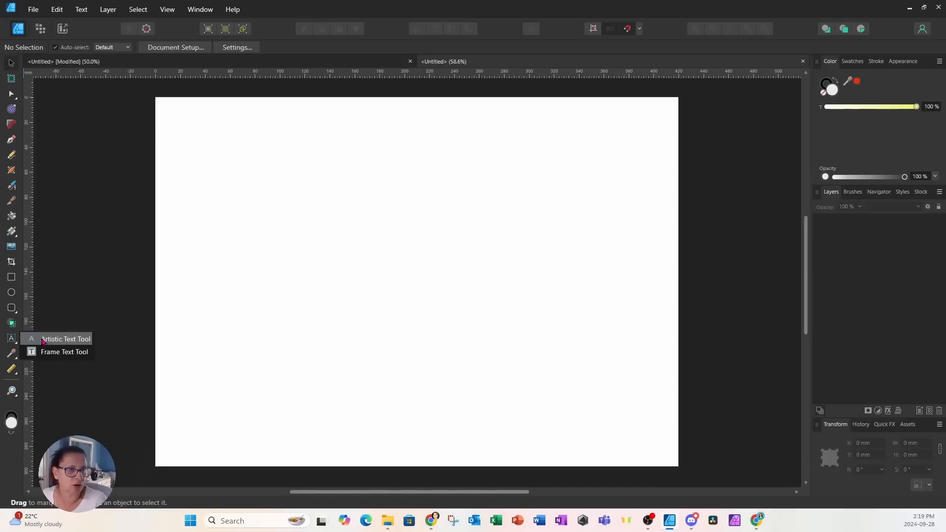
{"action": "left_click", "coordinate": [44, 340]}
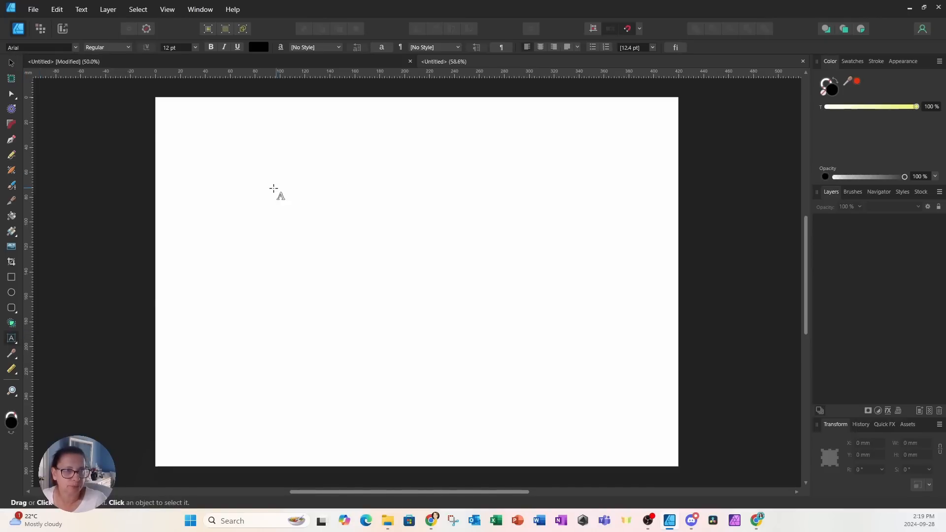
{"action": "left_click_drag", "start_coordinate": [268, 188], "coordinate": [304, 316]}
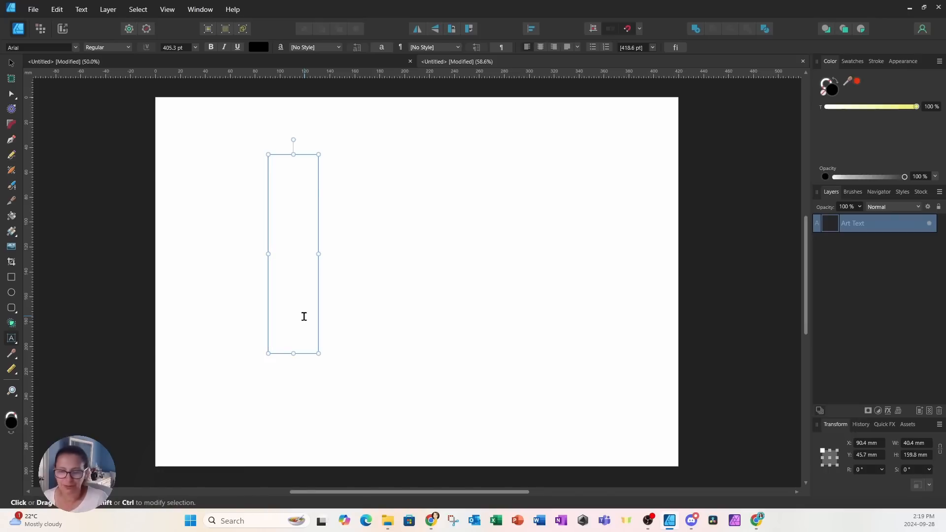
{"action": "type", "text": "L"}
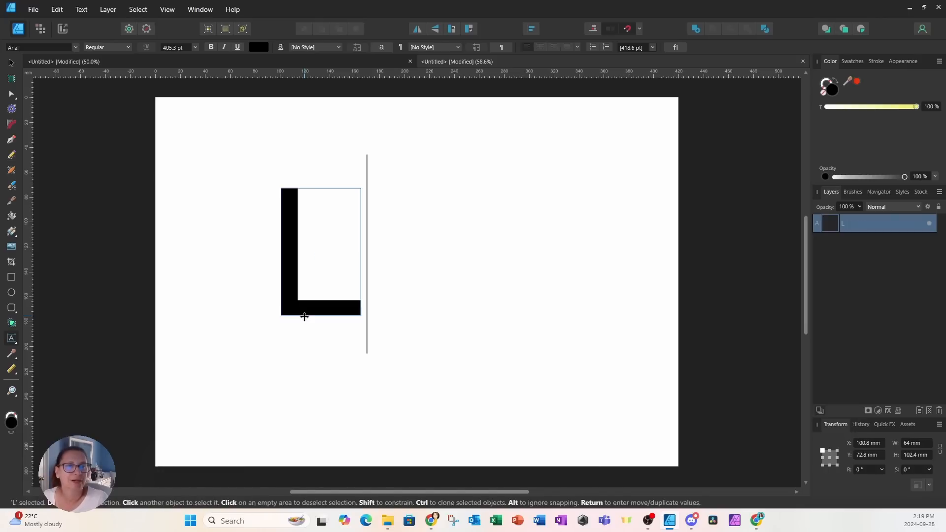
{"action": "type", "text": "IME"}
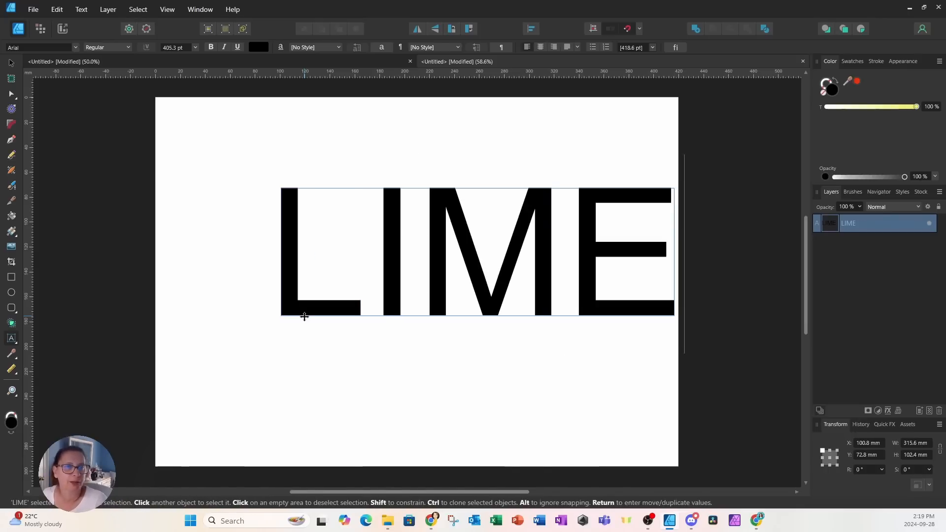
{"action": "key", "text": "Escape"}
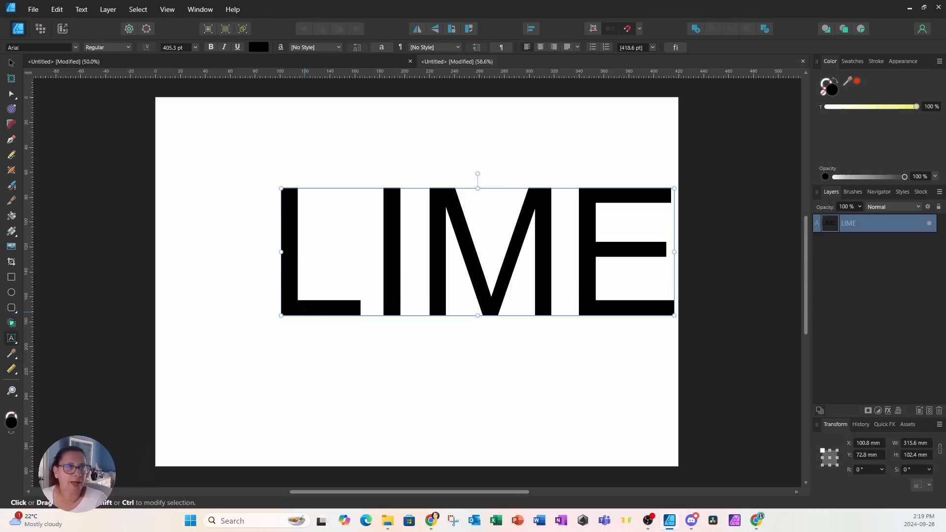
Move the LIME text down and left to about X 62.5 mm, Y 101 mm, inside the page.
{"action": "left_click", "coordinate": [11, 63]}
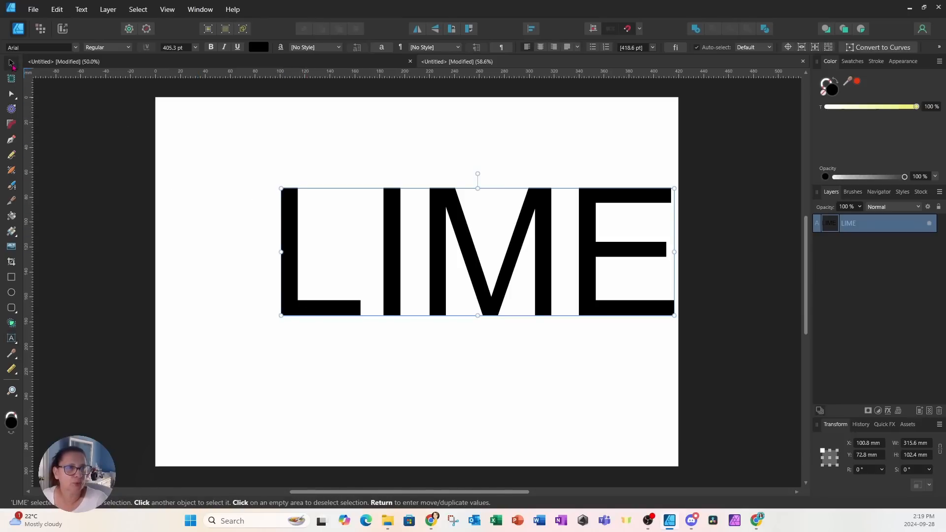
{"action": "left_click", "coordinate": [210, 176]}
{"action": "left_click_drag", "start_coordinate": [540, 290], "coordinate": [490, 324]}
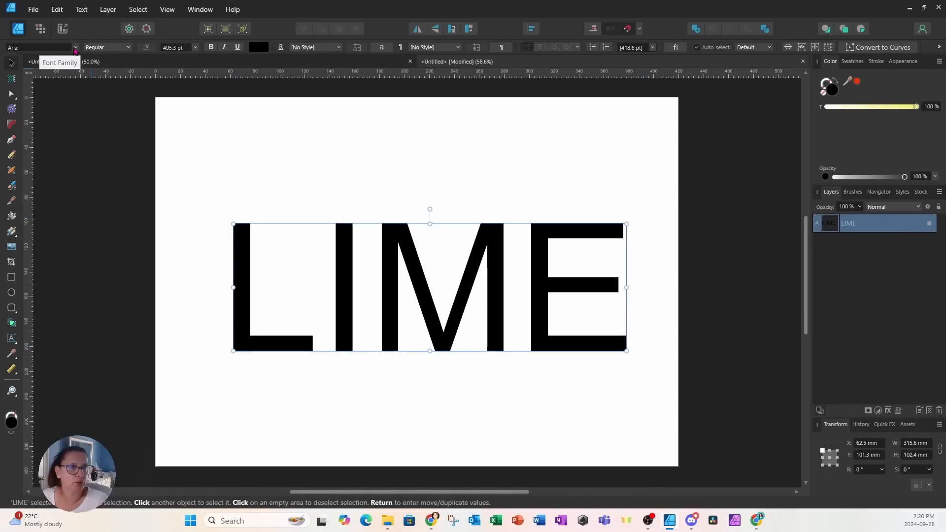
Set the LIME text's font to Franklin Gothic Heavy.
{"action": "left_click", "coordinate": [75, 49]}
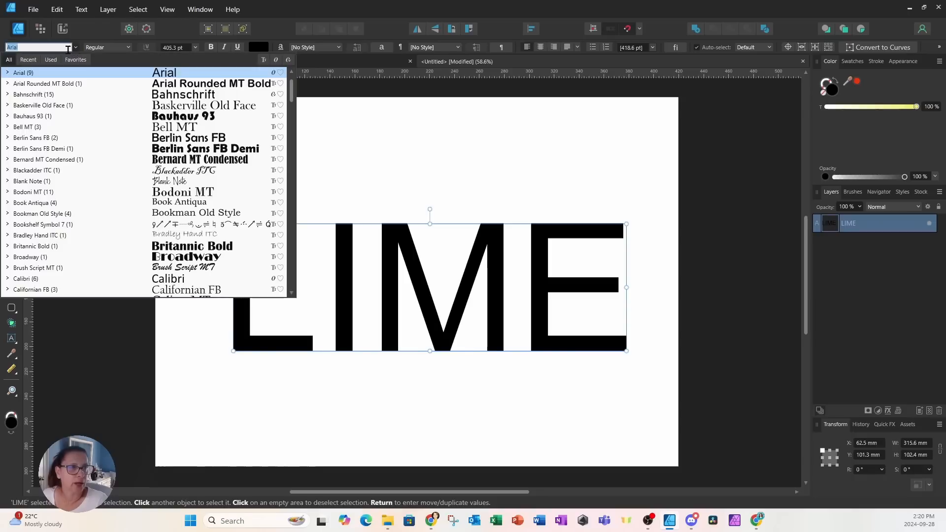
{"action": "left_click", "coordinate": [91, 170]}
{"action": "scroll", "coordinate": [94, 148], "scroll_direction": "down", "scroll_amount": 6}
{"action": "scroll", "coordinate": [89, 153], "scroll_direction": "down", "scroll_amount": 5}
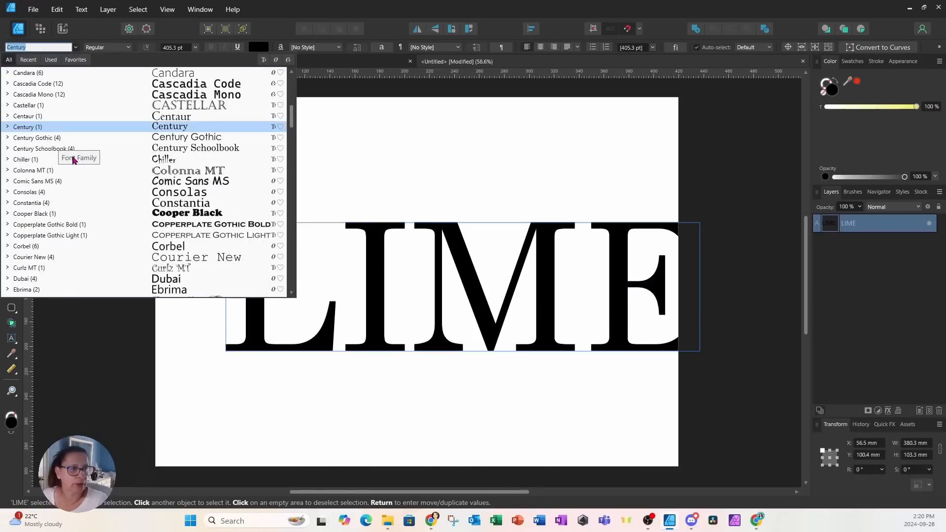
{"action": "scroll", "coordinate": [71, 161], "scroll_direction": "down", "scroll_amount": 3}
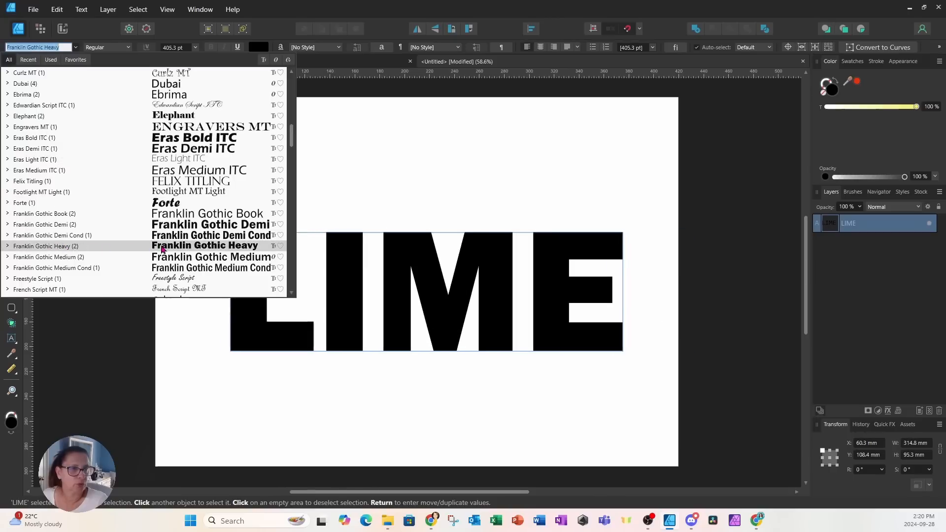
{"action": "left_click", "coordinate": [162, 249]}
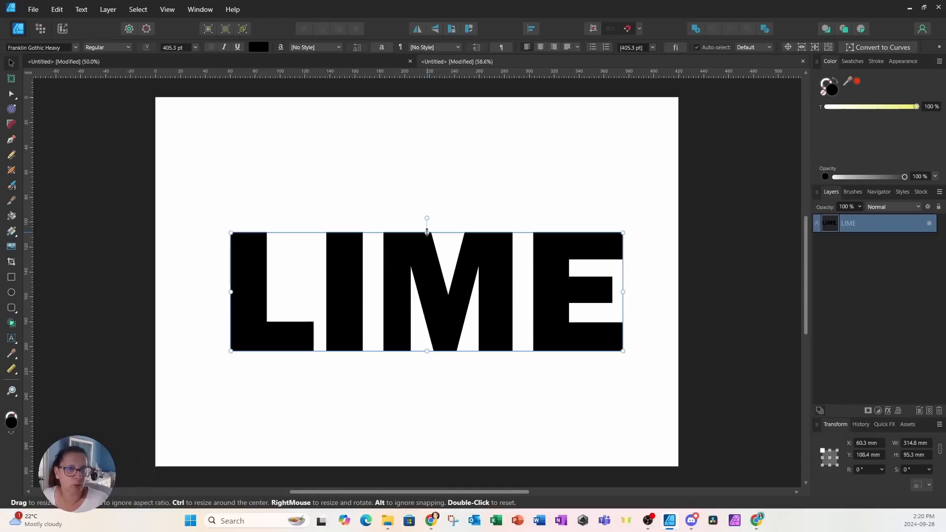
Stretch the LIME text vertically to about 148 mm high and move it down to about Y 74 mm.
{"action": "left_click_drag", "start_coordinate": [427, 232], "coordinate": [427, 165]}
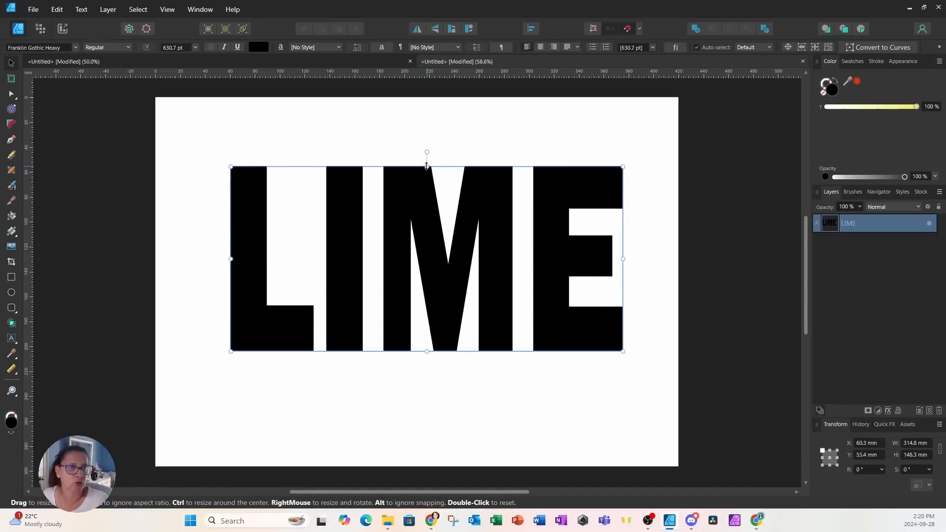
{"action": "left_click", "coordinate": [173, 126]}
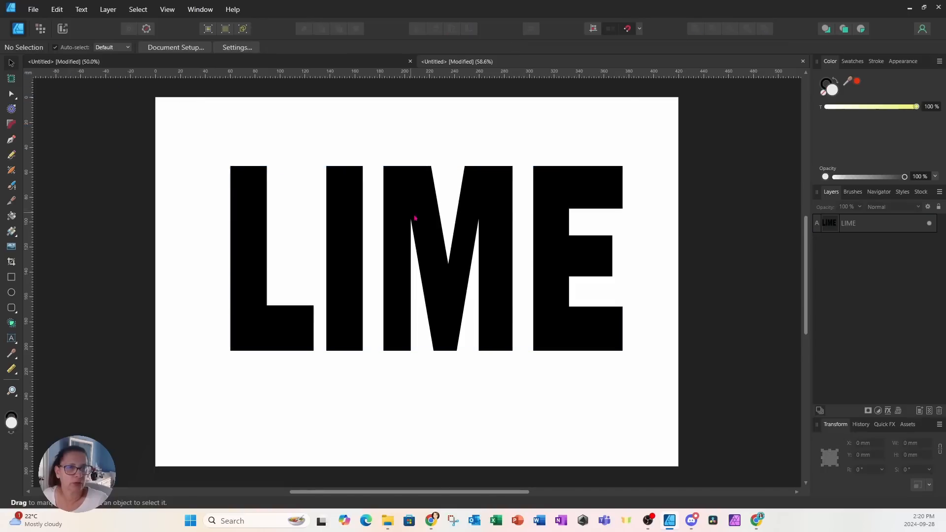
{"action": "left_click_drag", "start_coordinate": [415, 218], "coordinate": [423, 247]}
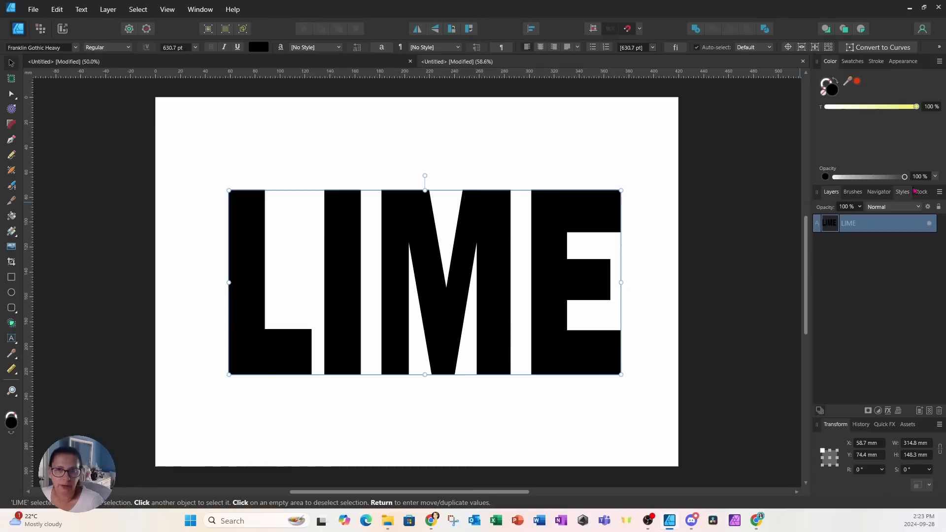
Search the Pexels stock photos for "LEAVES" and place a photo of dark green veined leaves on the page.
{"action": "left_click", "coordinate": [921, 193]}
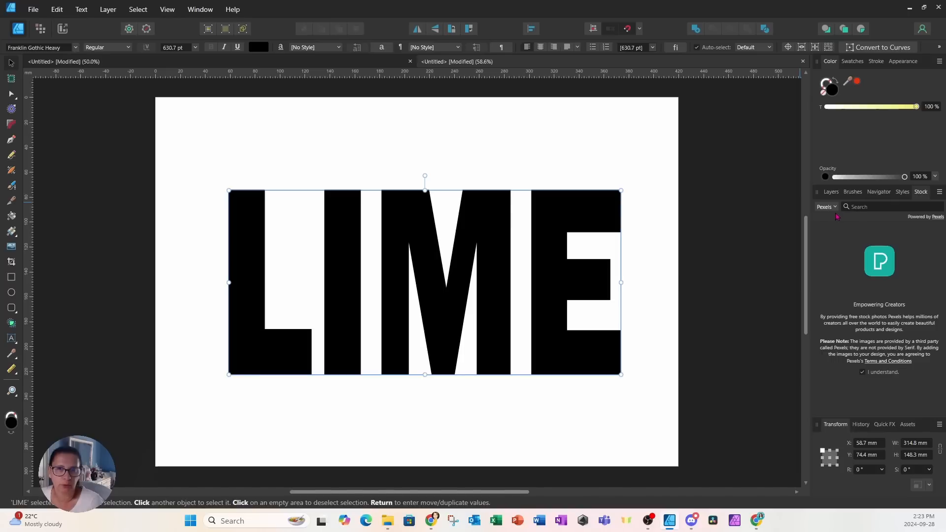
{"action": "left_click", "coordinate": [837, 208]}
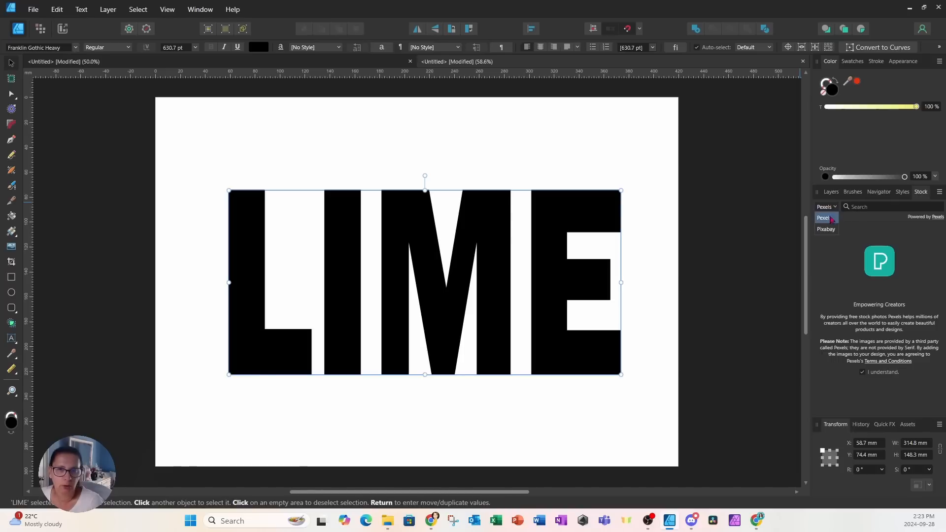
{"action": "left_click", "coordinate": [863, 208]}
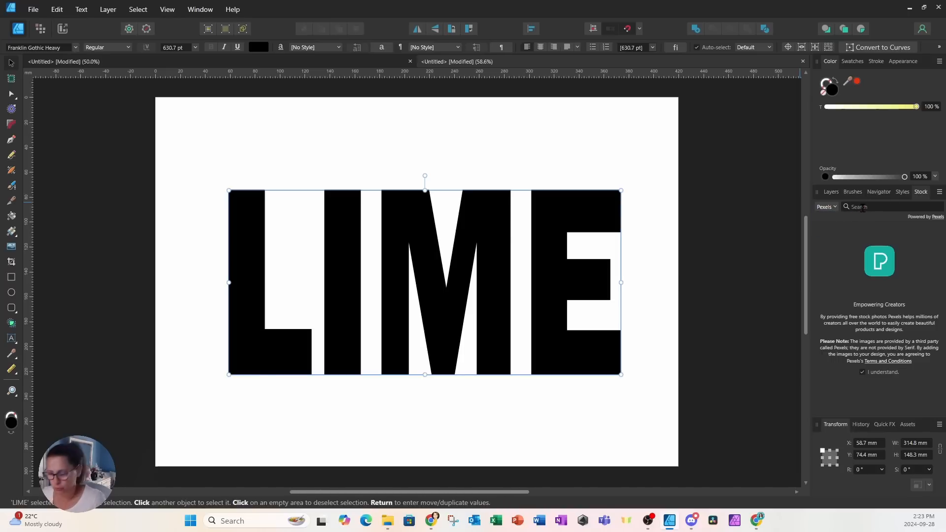
{"action": "type", "text": "LEAVES"}
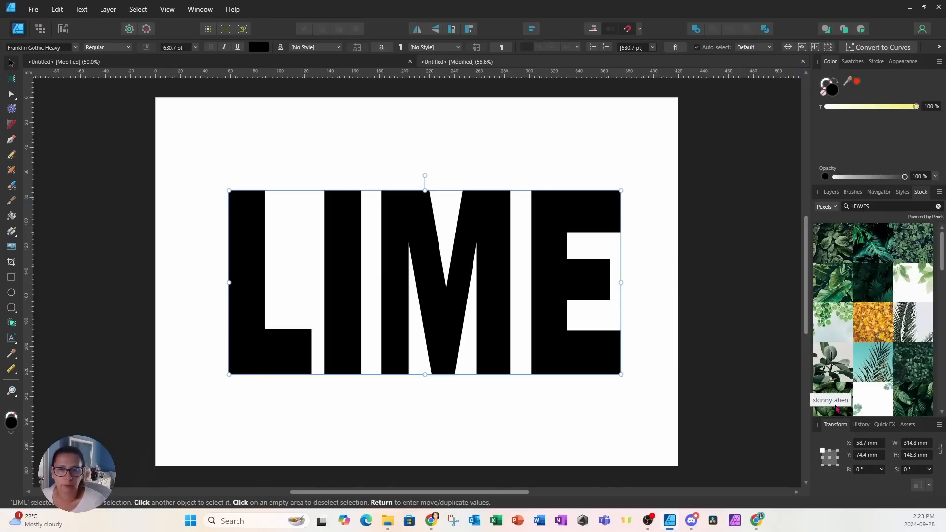
{"action": "left_click_drag", "start_coordinate": [836, 409], "coordinate": [275, 211]}
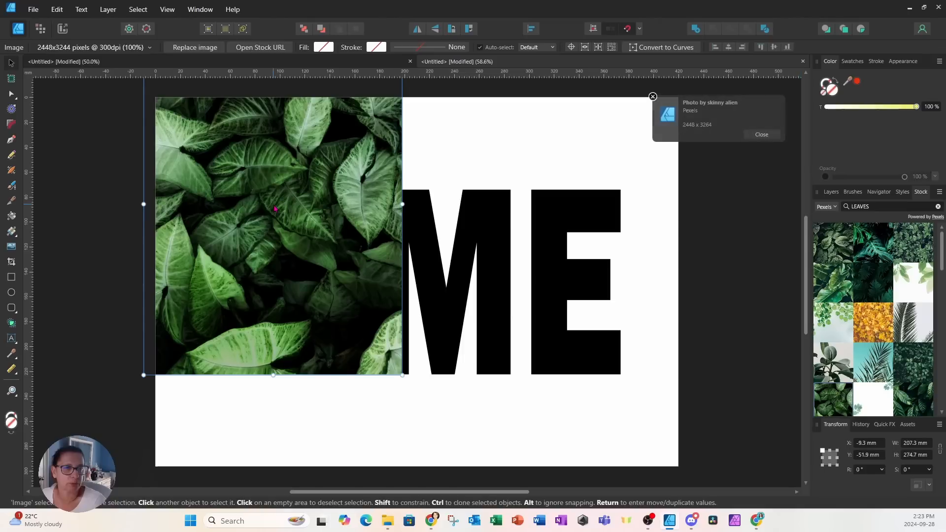
Rotate the leaf photo about 90° to landscape, align it with the text's lower left corner and stretch it to about 319 mm wide.
{"action": "left_click_drag", "start_coordinate": [340, 365], "coordinate": [483, 422]}
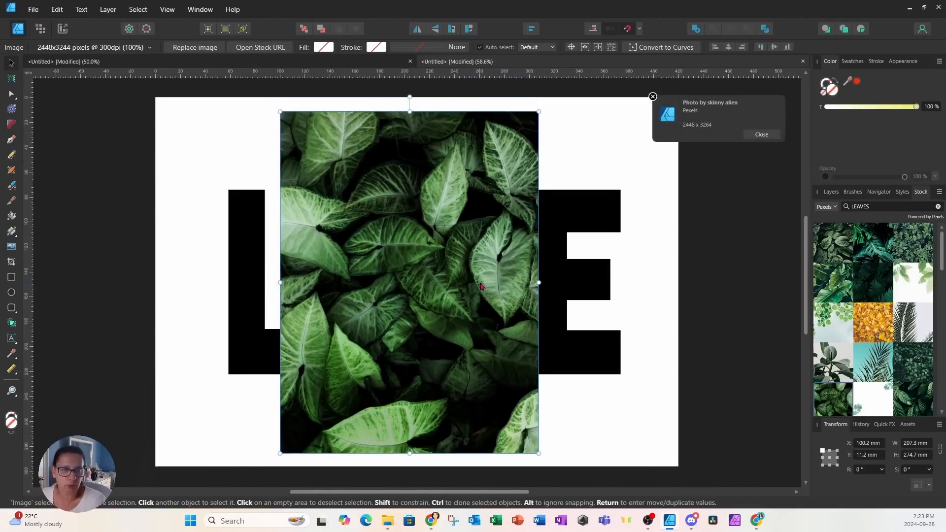
{"action": "left_click_drag", "start_coordinate": [410, 97], "coordinate": [182, 283]}
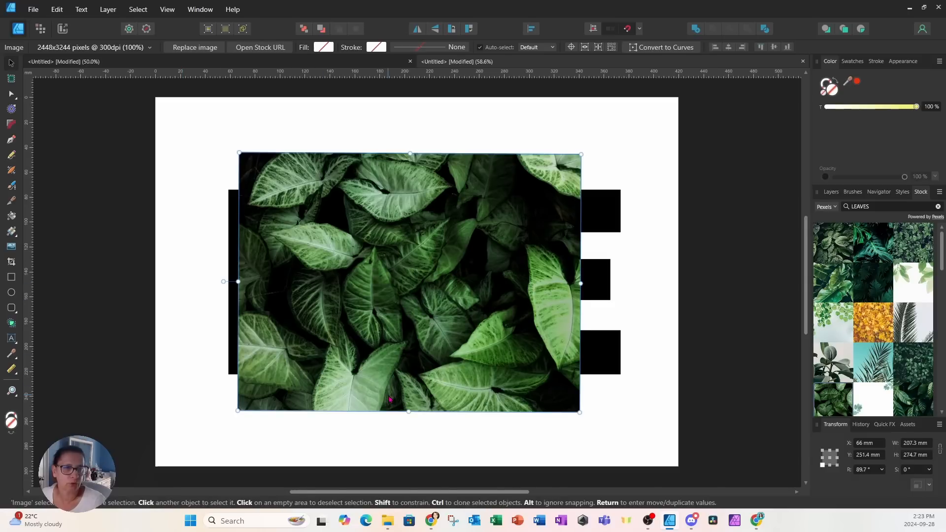
{"action": "left_click_drag", "start_coordinate": [390, 400], "coordinate": [380, 361]}
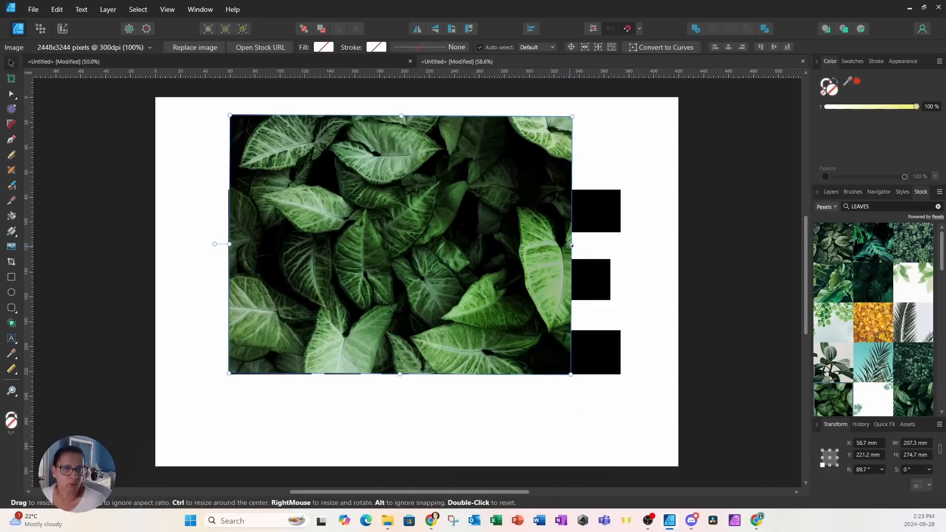
{"action": "left_click_drag", "start_coordinate": [569, 245], "coordinate": [626, 247]}
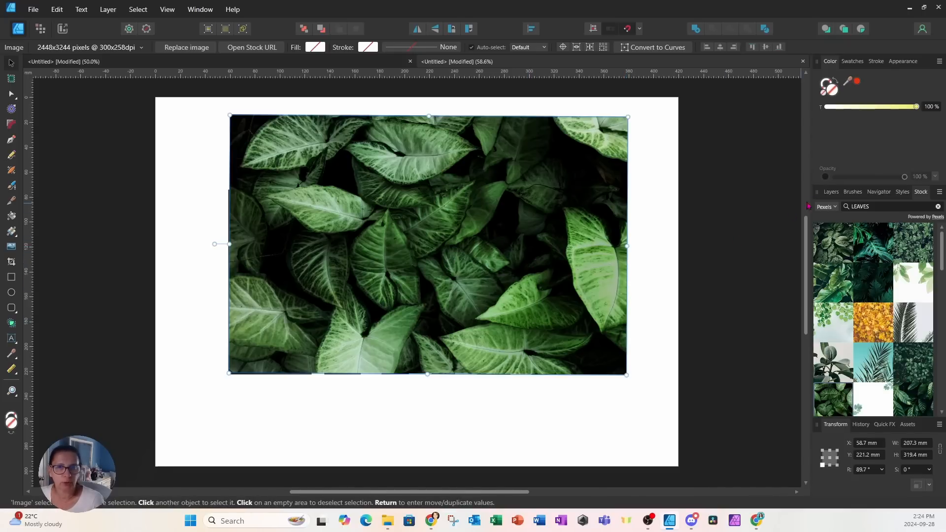
Clip the leaf image inside the LIME text layer, expand the layer to show the nested image, and deselect everything.
{"action": "left_click", "coordinate": [832, 192]}
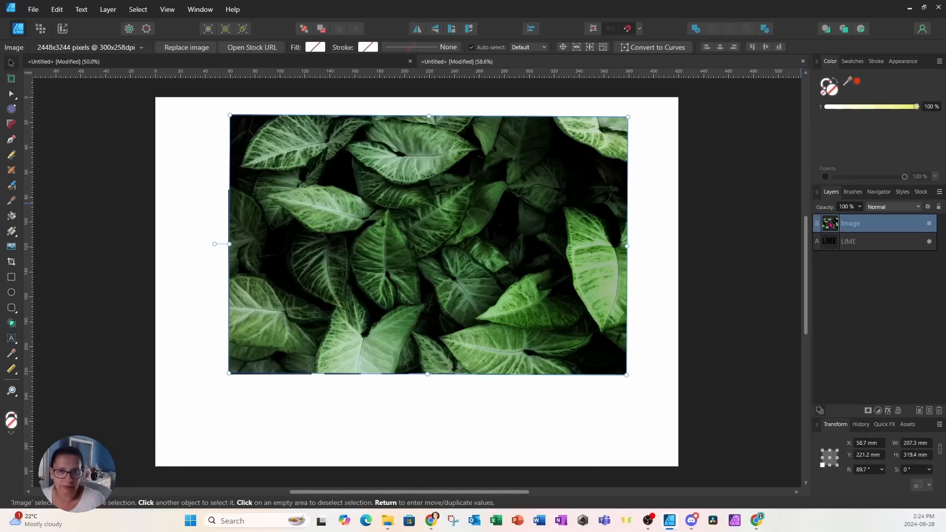
{"action": "left_click_drag", "start_coordinate": [831, 224], "coordinate": [890, 242]}
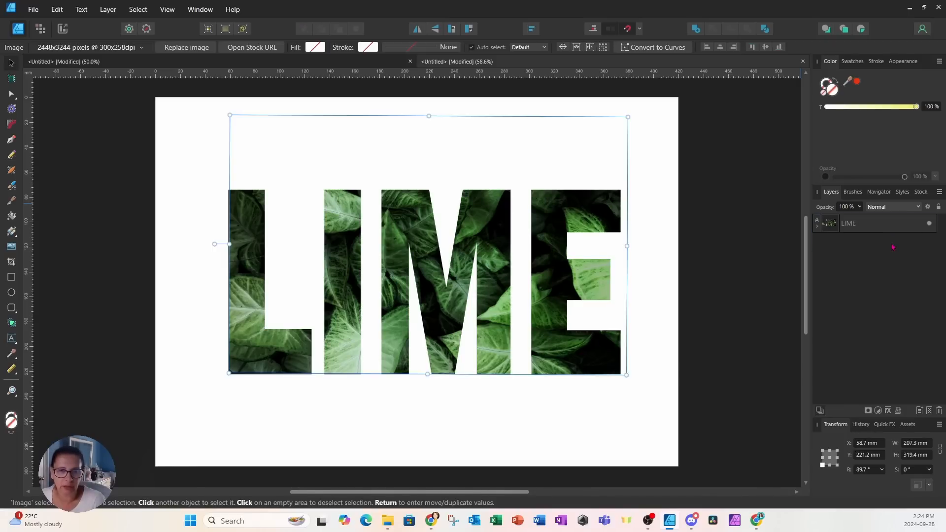
{"action": "left_click", "coordinate": [819, 230]}
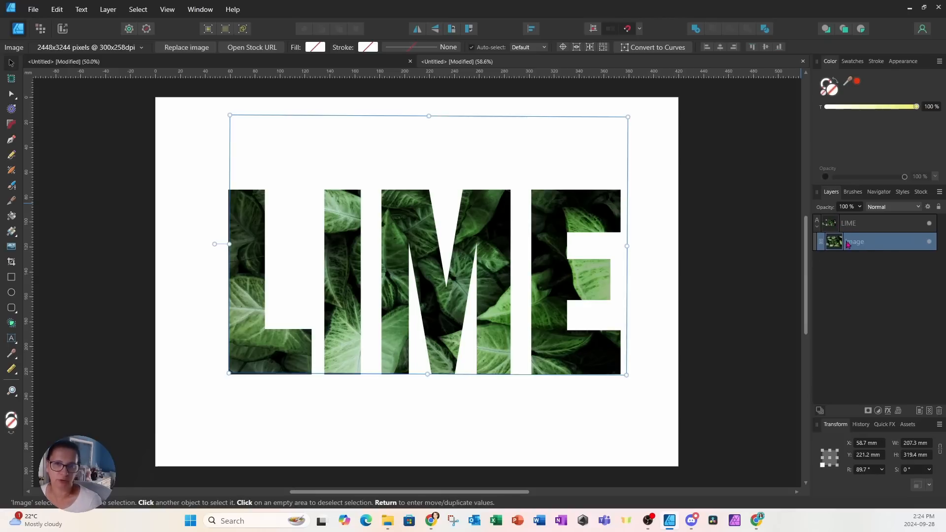
{"action": "left_click", "coordinate": [644, 277]}
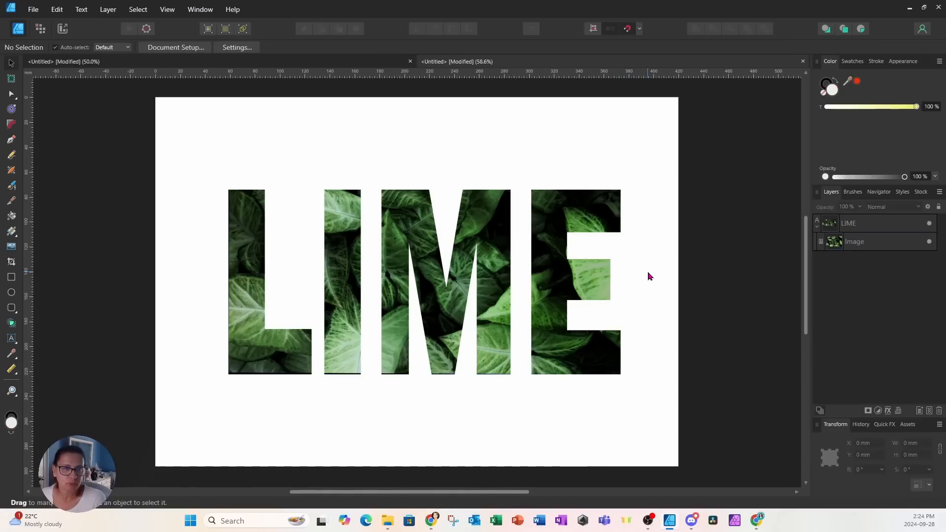
Draw a rectangle about 337 by 86 mm over the lower half of the LIME text and fill it with green 03B408.
{"action": "left_click", "coordinate": [12, 278]}
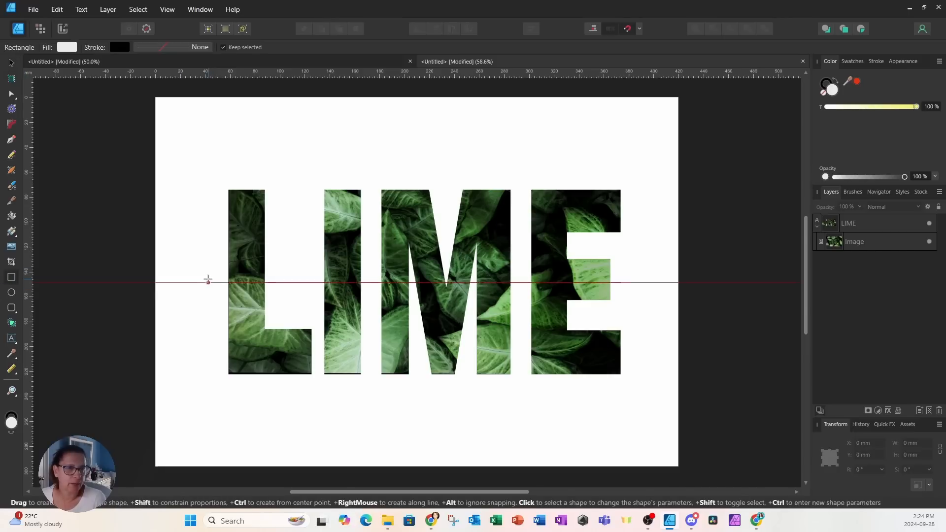
{"action": "left_click_drag", "start_coordinate": [207, 282], "coordinate": [628, 390]}
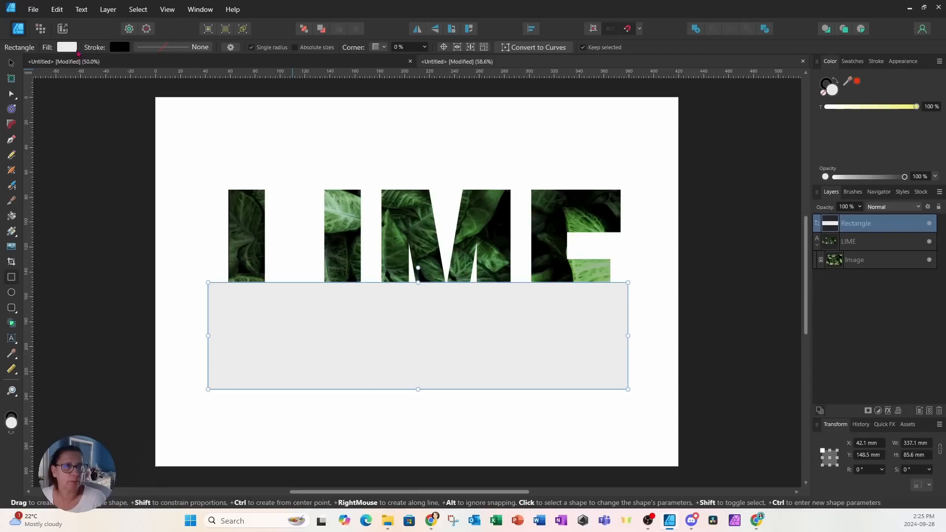
{"action": "left_click", "coordinate": [70, 50]}
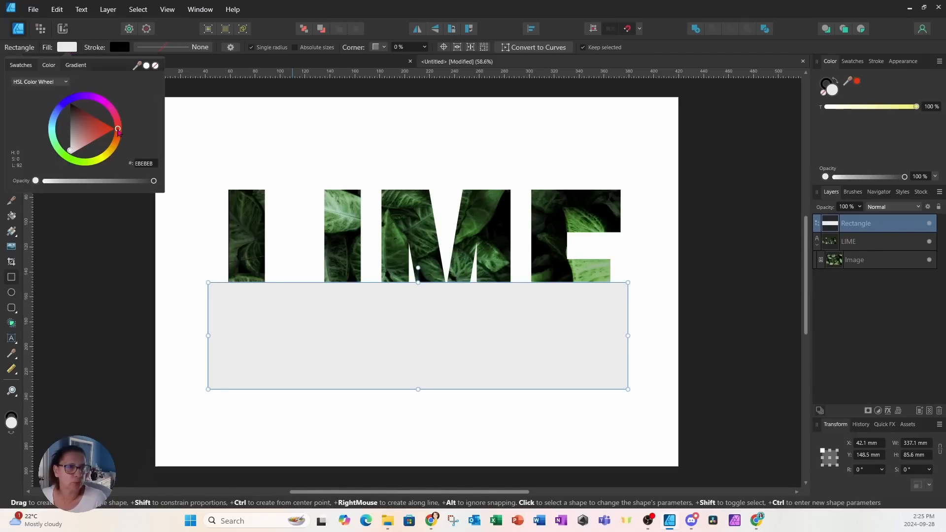
{"action": "left_click", "coordinate": [116, 130]}
{"action": "mouse_move", "coordinate": [119, 132]}
{"action": "left_mouse_down"}
{"action": "mouse_move", "coordinate": [96, 165]}
{"action": "mouse_move", "coordinate": [68, 167]}
{"action": "mouse_move", "coordinate": [84, 150]}
{"action": "left_mouse_up"}
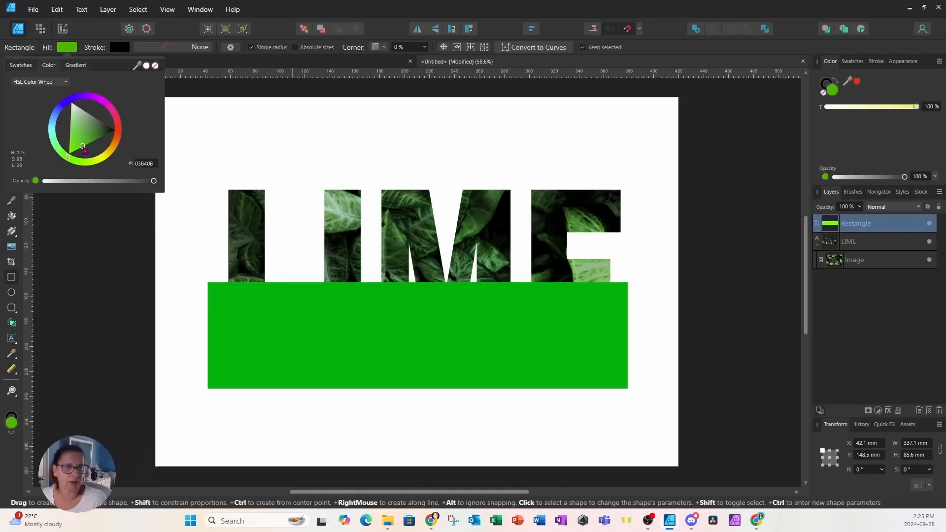
{"action": "left_click_drag", "start_coordinate": [83, 150], "coordinate": [83, 150]}
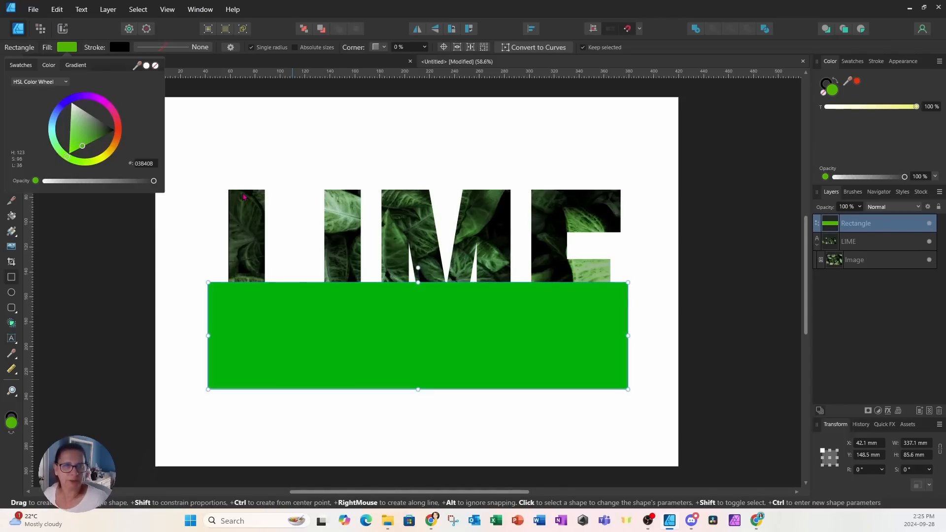
{"action": "left_click", "coordinate": [237, 139]}
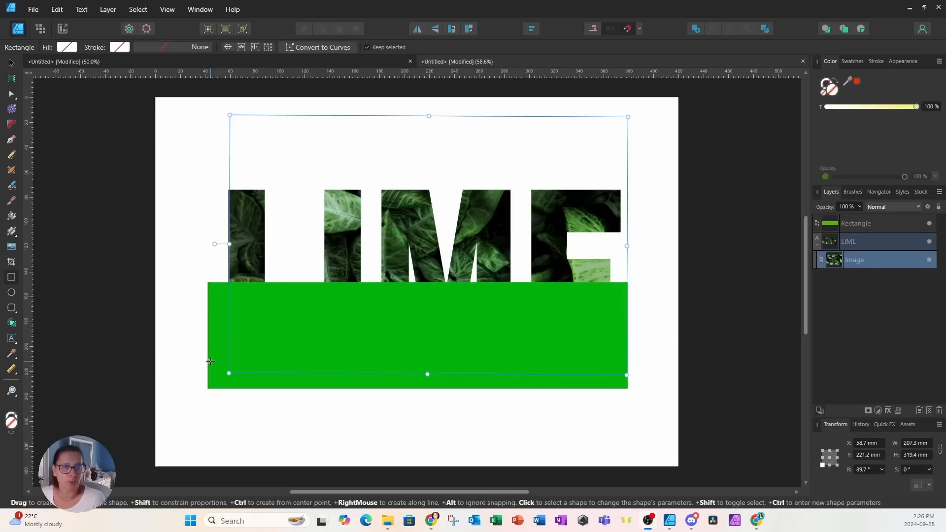
Apply a Mesh warp to the green rectangle and pull two alternate nodes on its upper edge down to form a wave.
{"action": "left_click", "coordinate": [871, 225]}
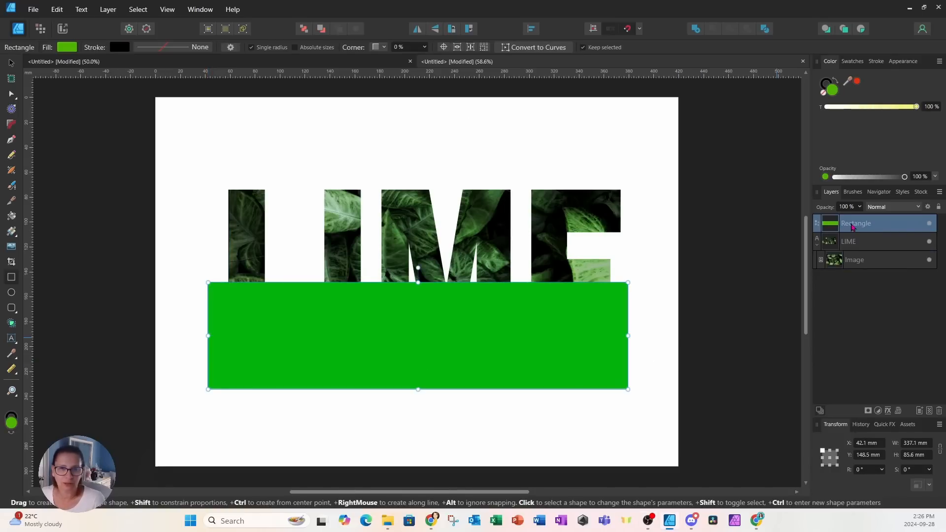
{"action": "left_click", "coordinate": [899, 413]}
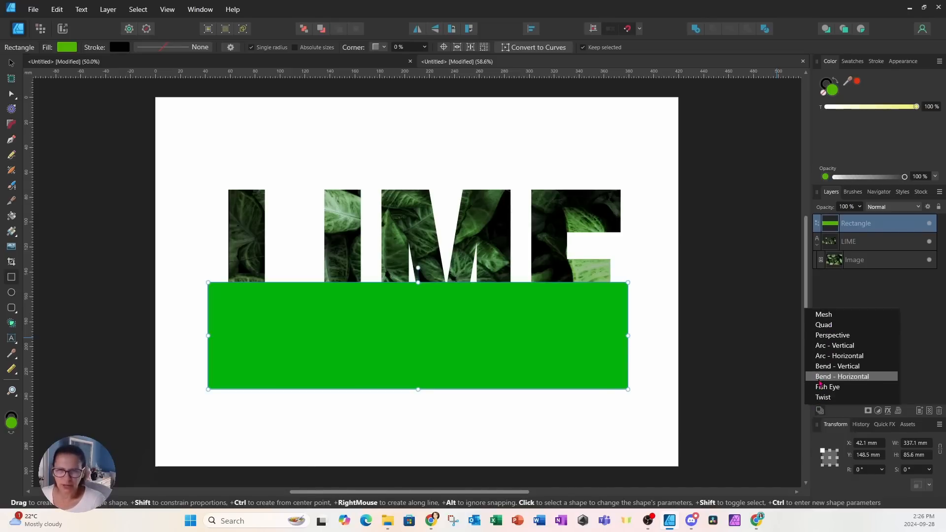
{"action": "left_click", "coordinate": [831, 315]}
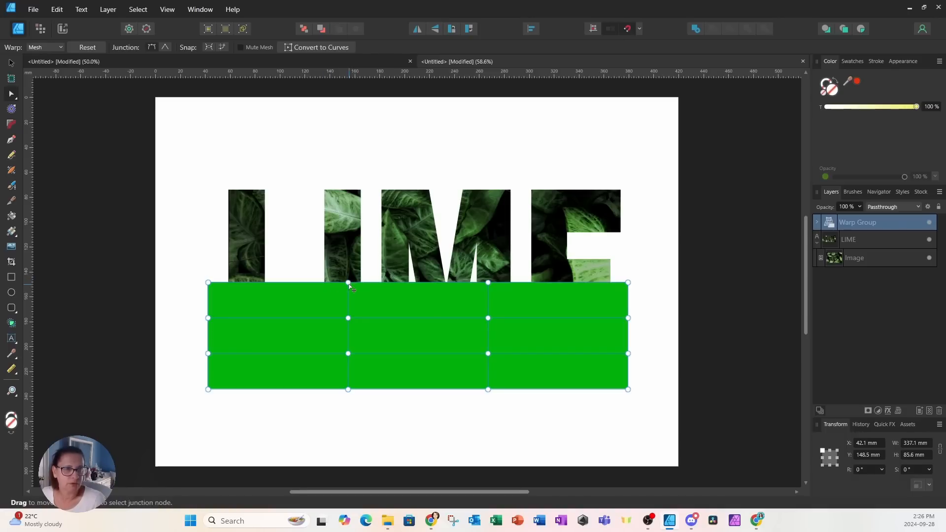
{"action": "left_click_drag", "start_coordinate": [349, 285], "coordinate": [350, 322]}
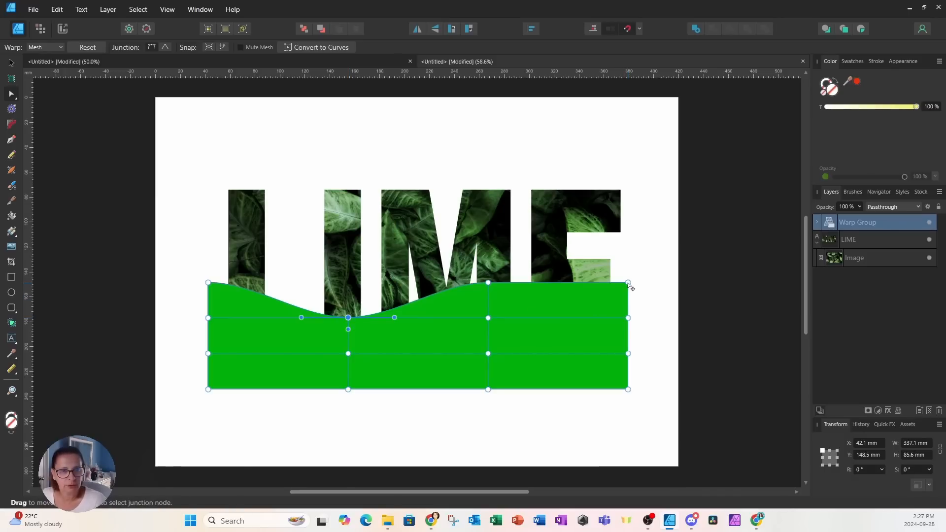
{"action": "left_click_drag", "start_coordinate": [629, 285], "coordinate": [630, 316]}
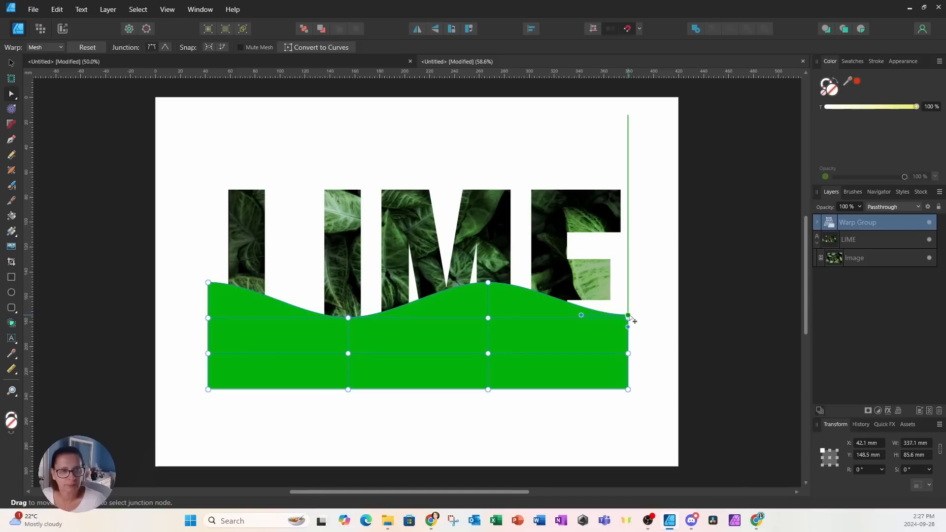
{"action": "left_click_drag", "start_coordinate": [630, 317], "coordinate": [630, 317]}
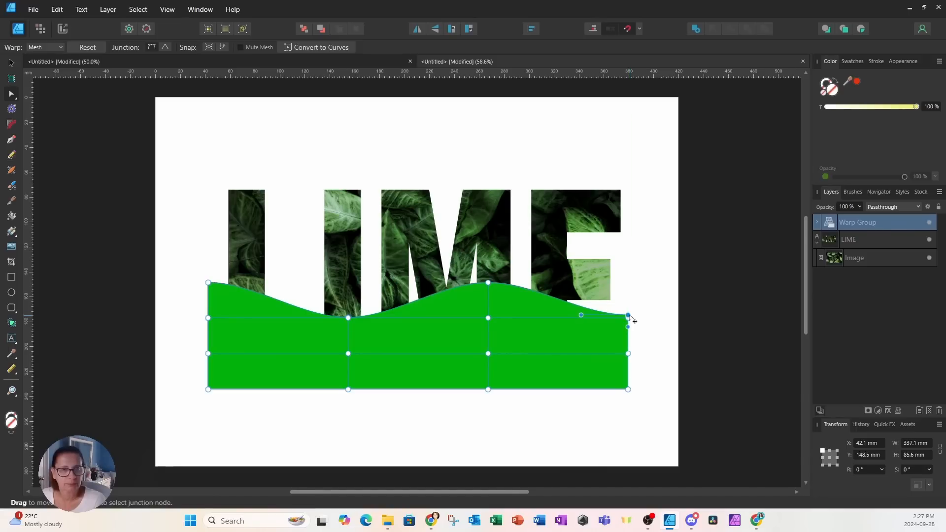
Narrow the warped rectangle from both sides to the text's width, about 315 mm, and clip it inside the LIME text above the image.
{"action": "left_click", "coordinate": [12, 64]}
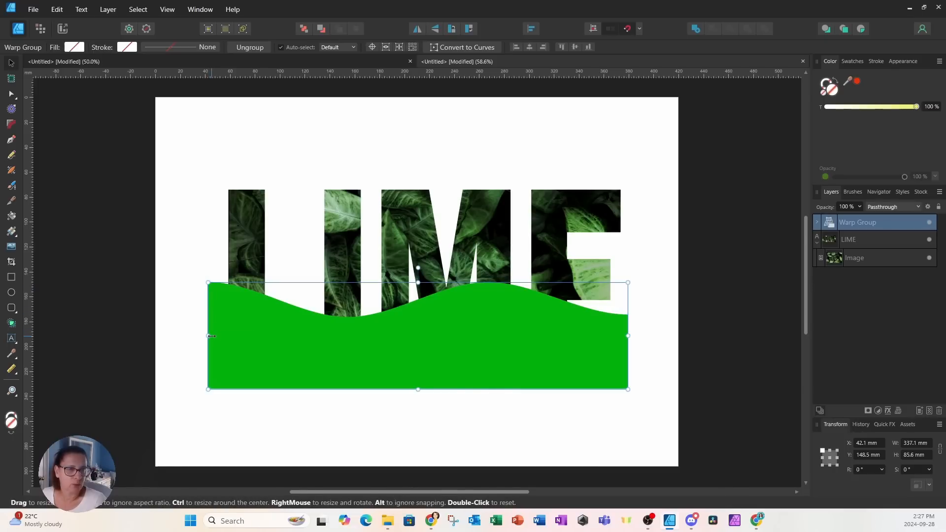
{"action": "left_click_drag", "start_coordinate": [212, 335], "coordinate": [229, 336]}
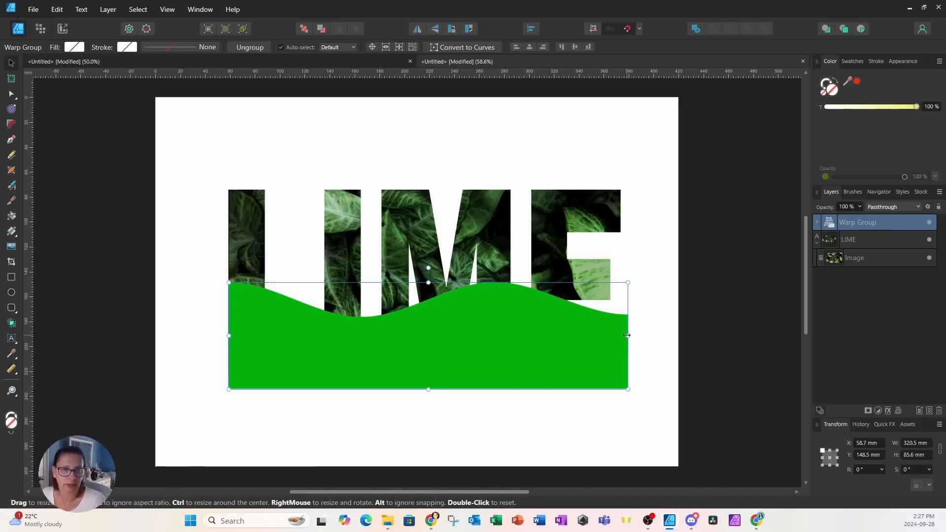
{"action": "left_click_drag", "start_coordinate": [627, 336], "coordinate": [616, 337]}
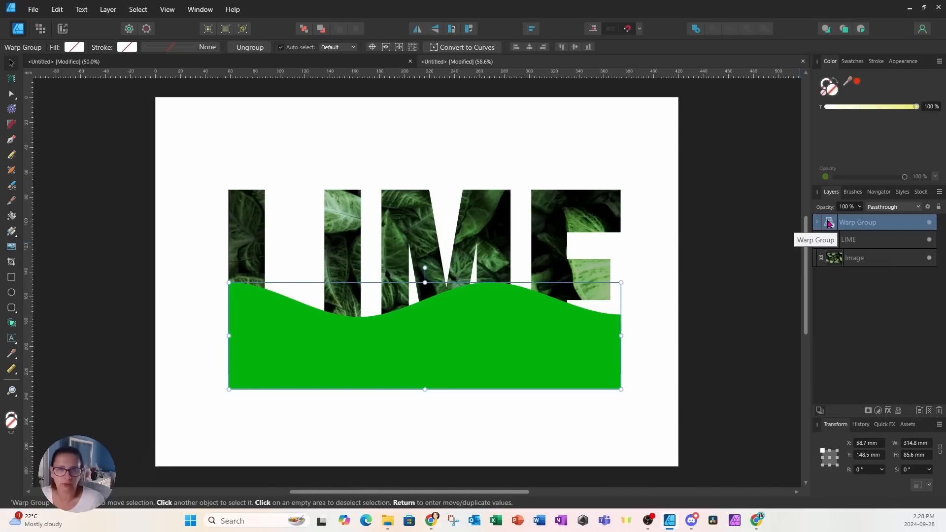
{"action": "left_click_drag", "start_coordinate": [828, 223], "coordinate": [865, 243]}
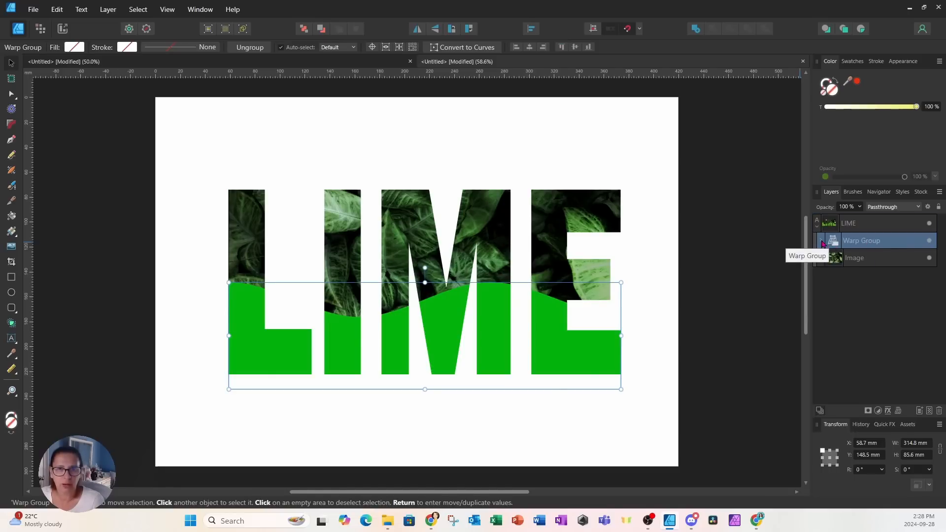
{"action": "left_click", "coordinate": [821, 241]}
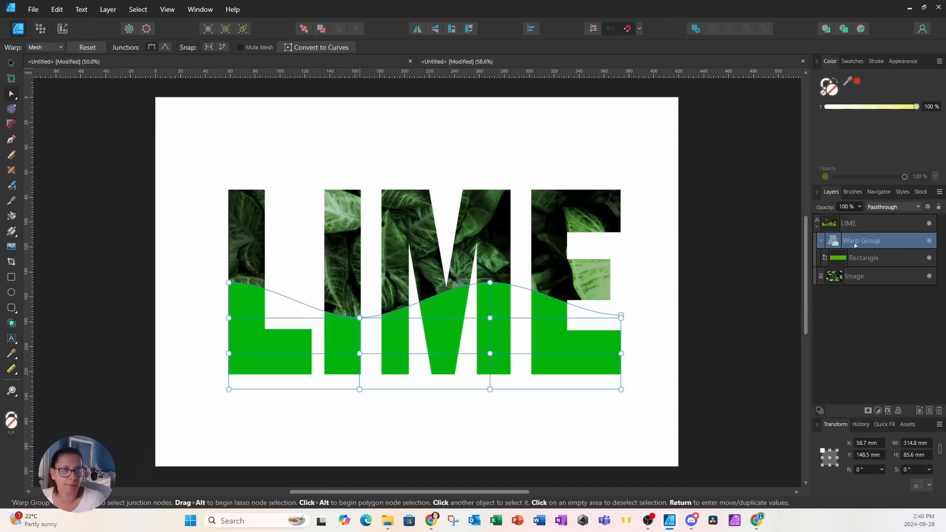
Convert the warp group to curves and select the wave curve nested inside the converted group.
{"action": "key", "text": "ctrl+Return"}
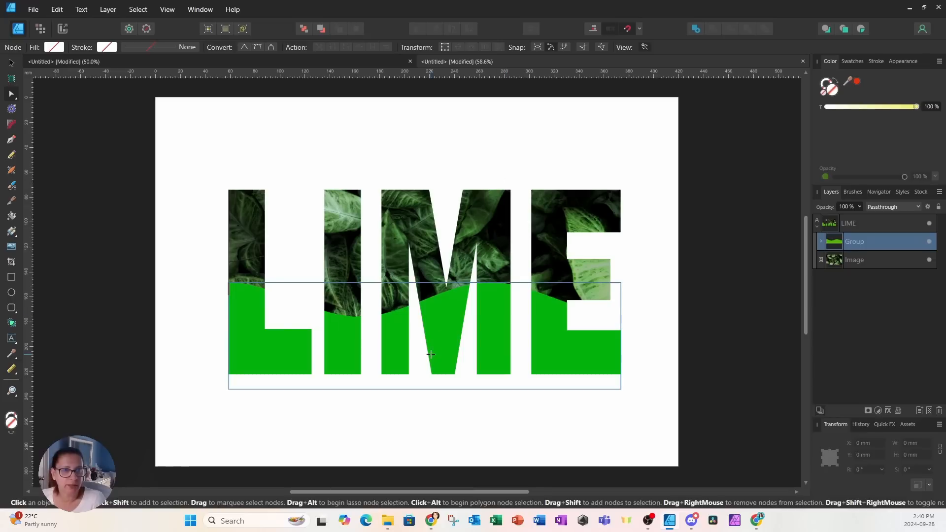
{"action": "left_click", "coordinate": [822, 241]}
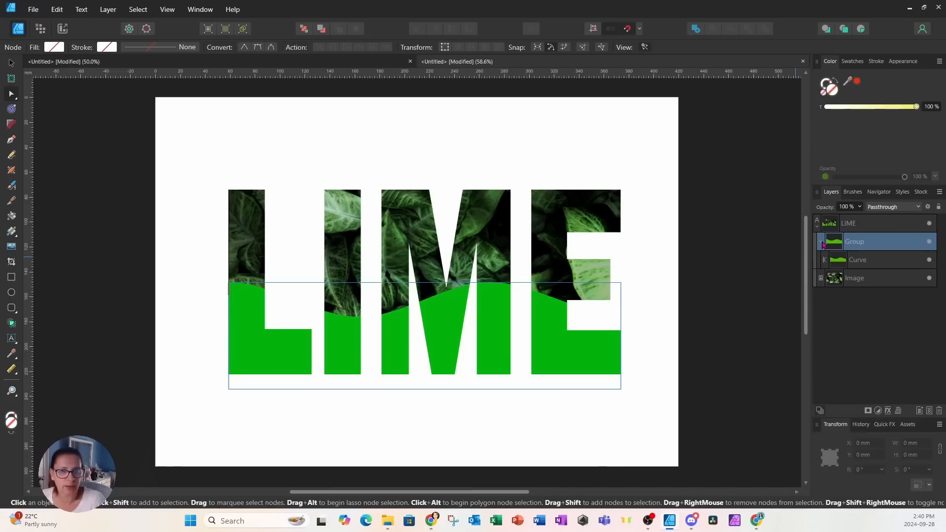
{"action": "left_click", "coordinate": [857, 261]}
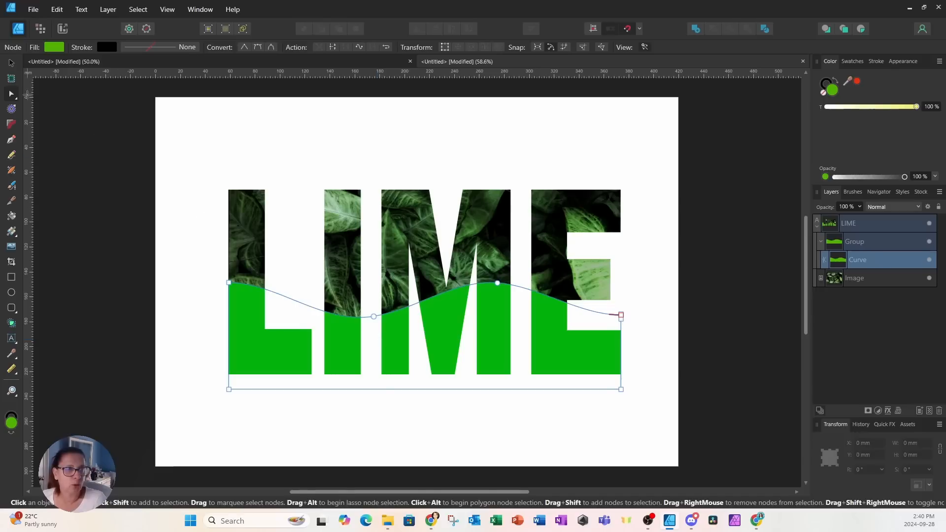
Stretch the green wave curve slightly upward, nudge it down a little within the letters, and deselect everything.
{"action": "left_click", "coordinate": [11, 63]}
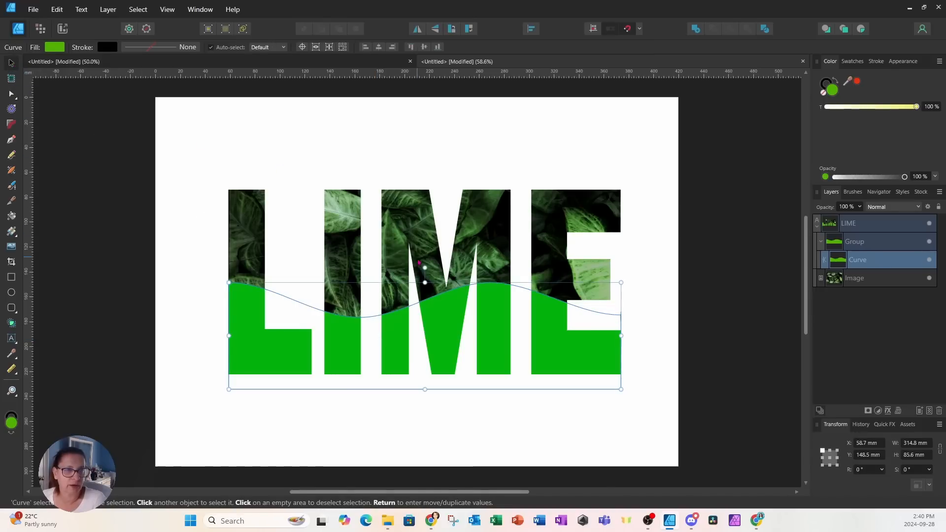
{"action": "mouse_move", "coordinate": [425, 280]}
{"action": "left_mouse_down"}
{"action": "mouse_move", "coordinate": [427, 235]}
{"action": "mouse_move", "coordinate": [425, 265]}
{"action": "left_mouse_up"}
{"action": "mouse_move", "coordinate": [452, 318]}
{"action": "left_mouse_down"}
{"action": "mouse_move", "coordinate": [452, 360]}
{"action": "mouse_move", "coordinate": [453, 325]}
{"action": "left_mouse_up"}
{"action": "left_click", "coordinate": [739, 239]}
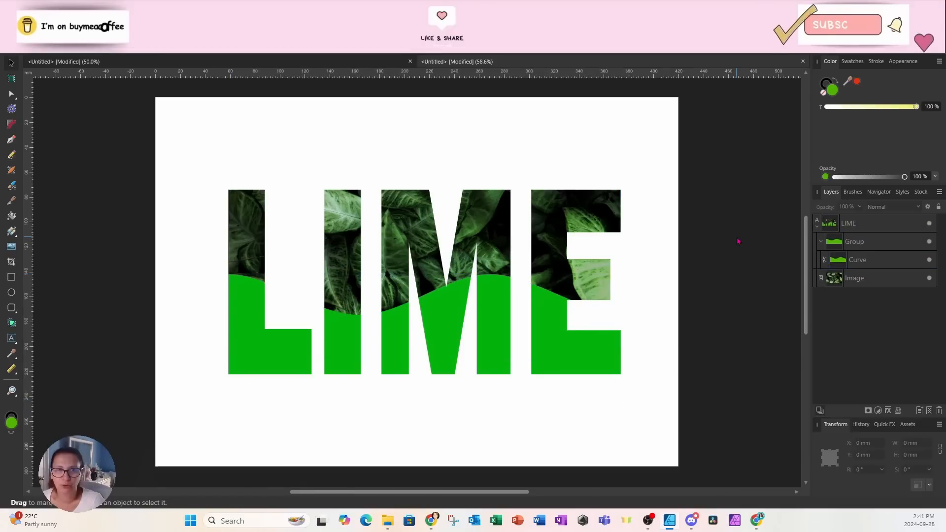